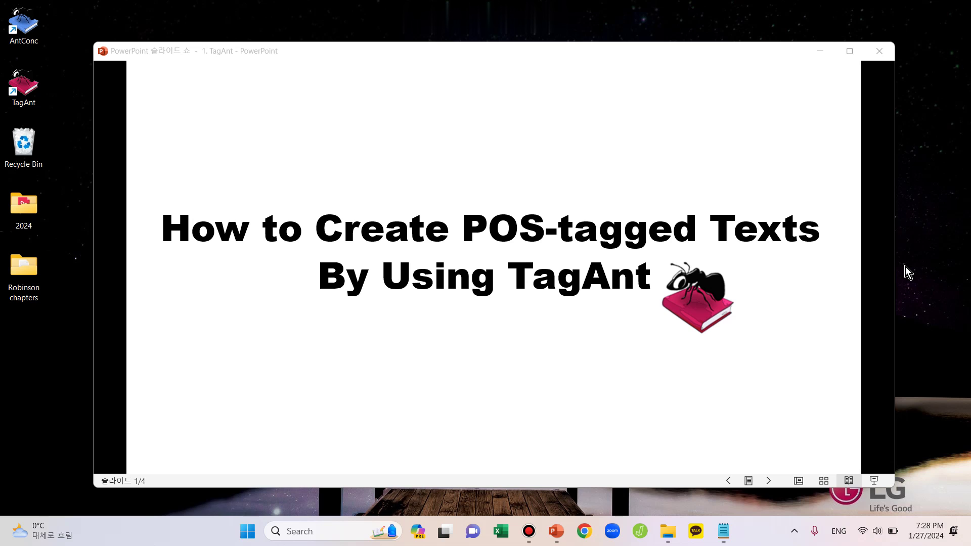
# Advance the slide show to slide 2, which defines POS as Part-Of-Speech.
pyautogui.click(539, 246)
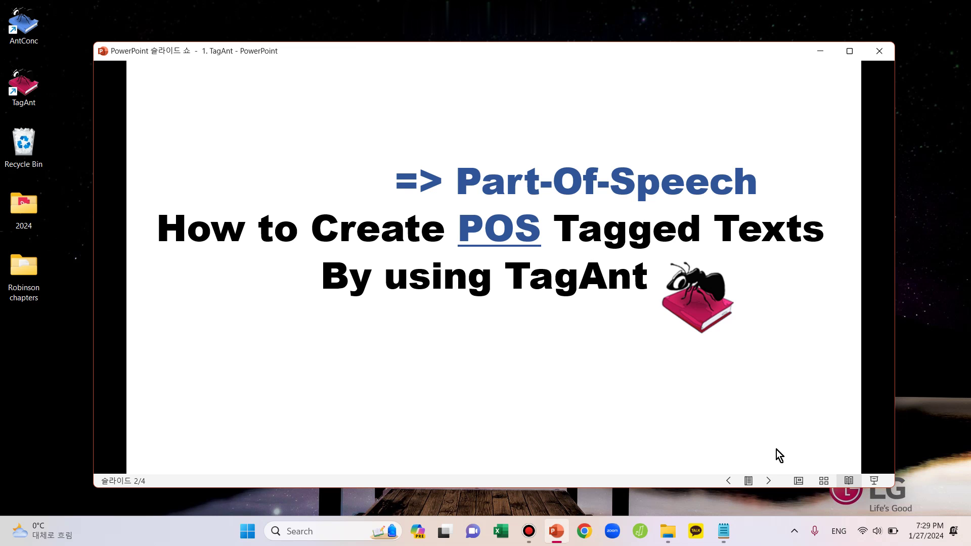
pyautogui.click(726, 534)
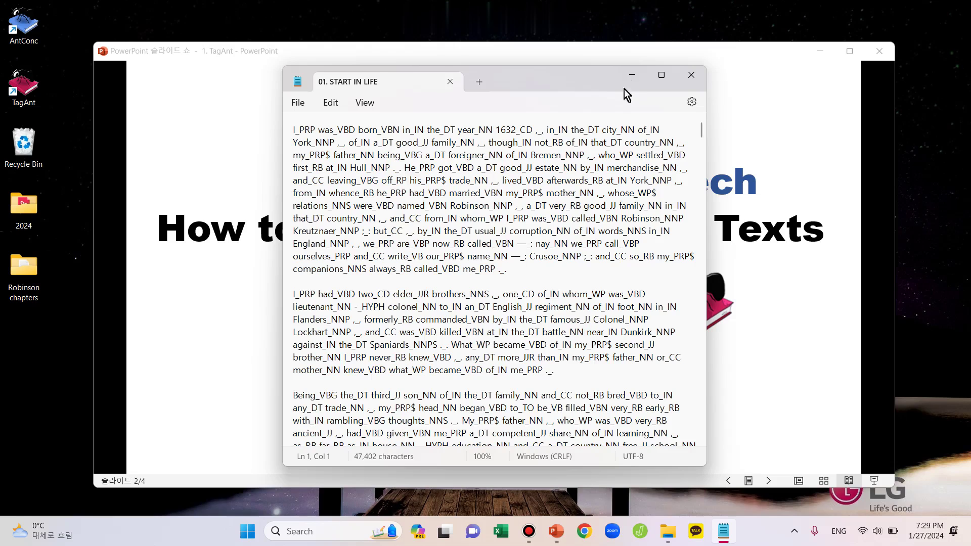
pyautogui.click(632, 74)
pyautogui.click(366, 364)
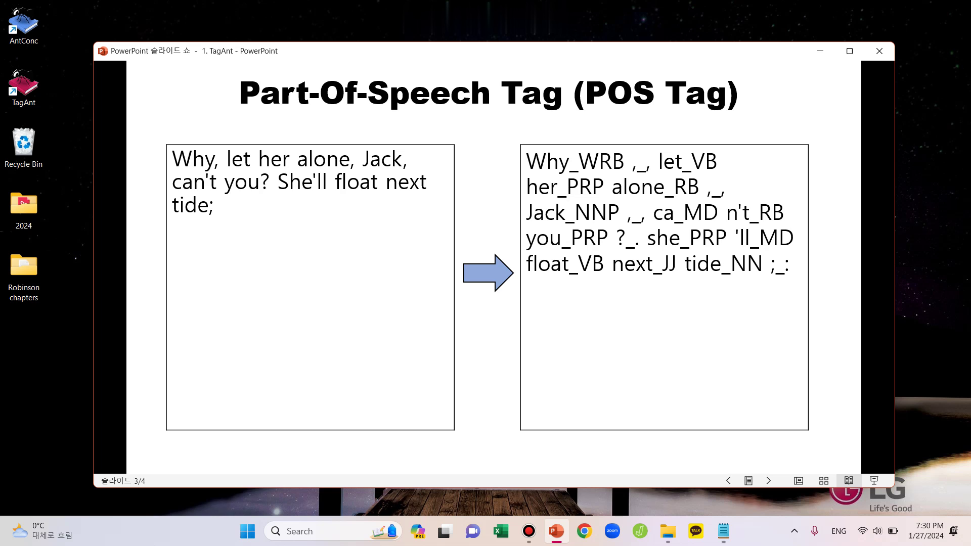
# Advance the slide show to slide 4, showing the TagAnt homepage and download links.
pyautogui.press('Right')
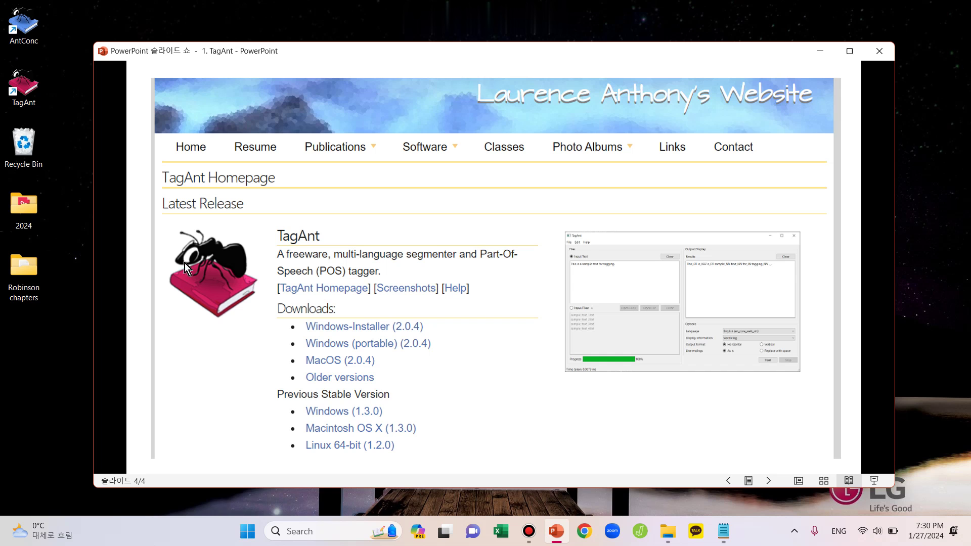
# Launch TagAnt and tag the pasted sentence "We can create a pos-tagged text by using TagAnt.".
pyautogui.doubleClick(23, 91)
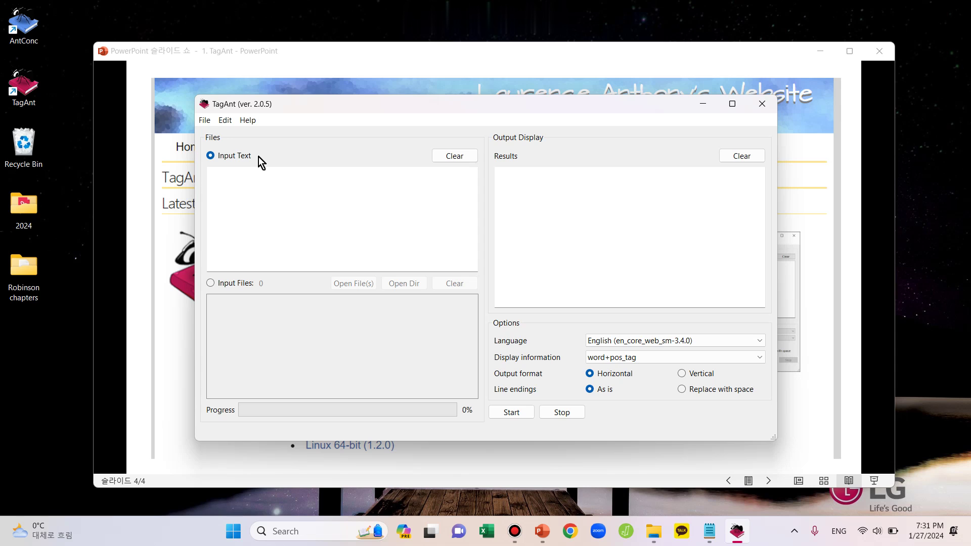
pyautogui.click(244, 174)
pyautogui.write('We can create a pos-tagged text by using TagAnt.')
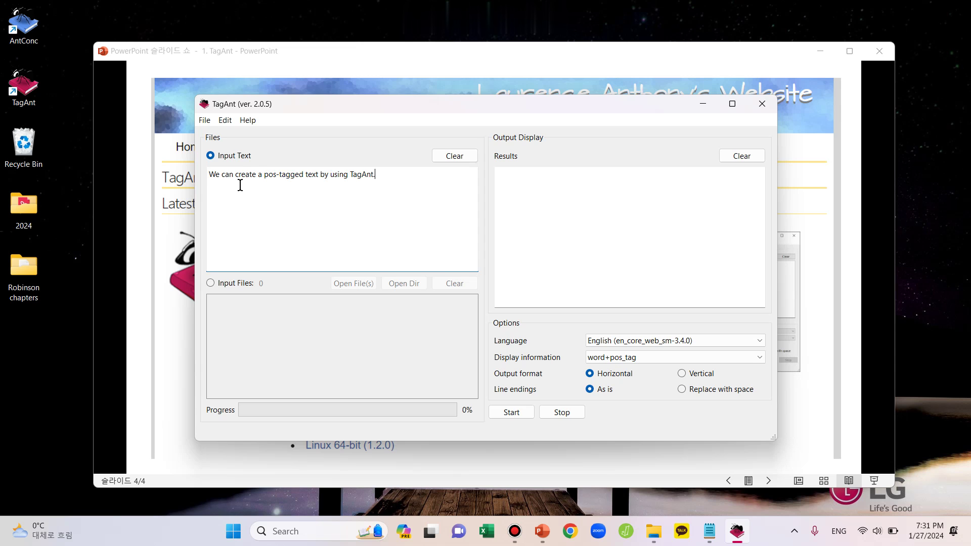
pyautogui.click(496, 413)
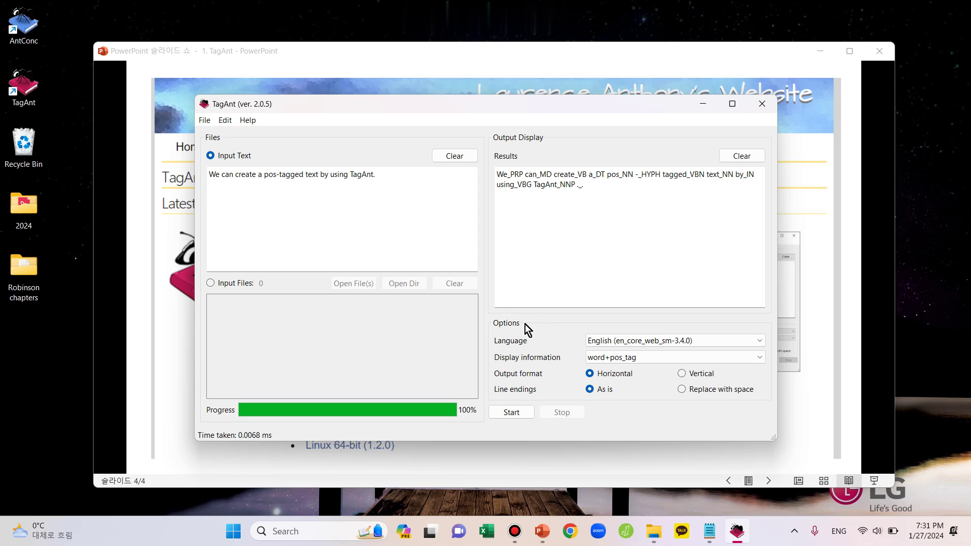
# Keep English as the language and word+pos_tag as the display format.
pyautogui.click(596, 343)
pyautogui.click(597, 344)
pyautogui.click(588, 360)
pyautogui.click(586, 362)
pyautogui.click(249, 121)
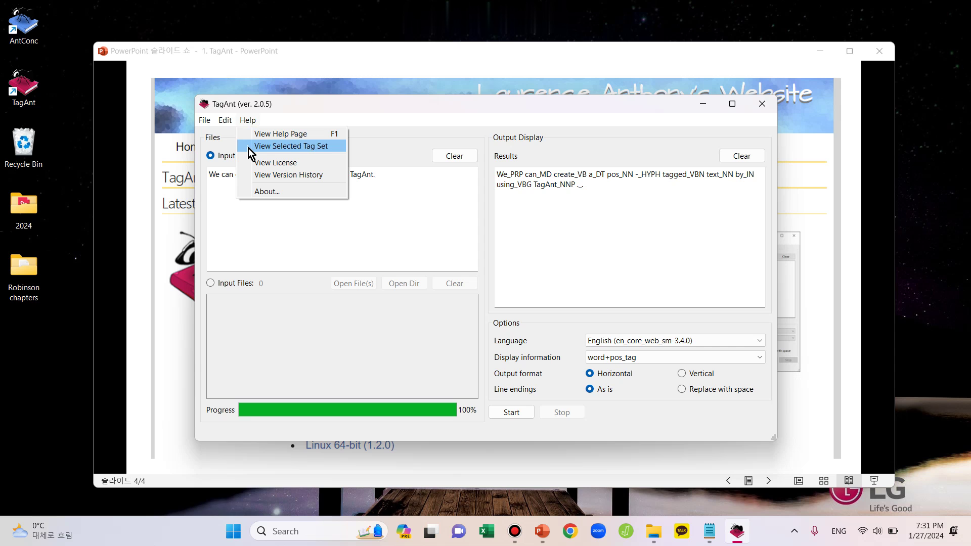
# Look up JJ (adjective, English) in the selected tag set, then switch input to files.
pyautogui.click(249, 146)
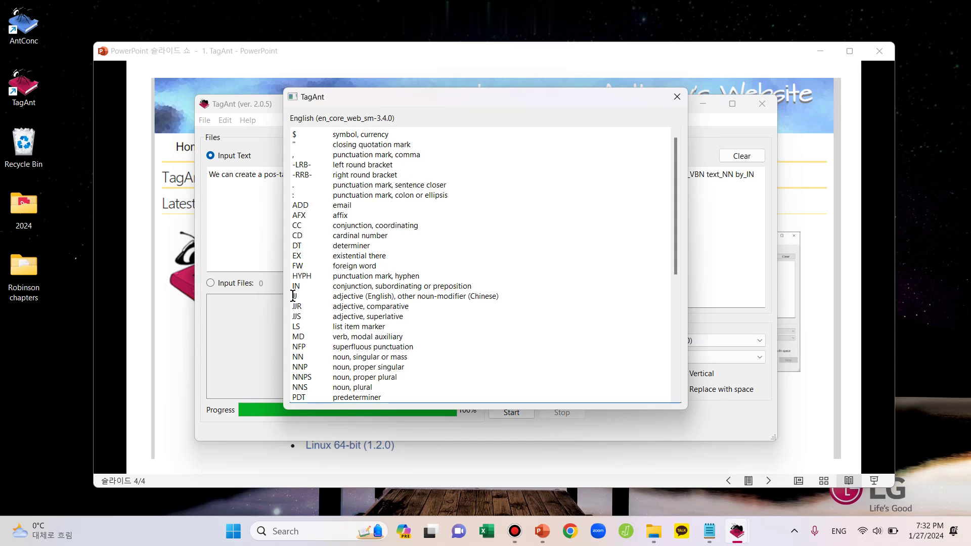
pyautogui.moveTo(293, 296); pyautogui.dragTo(301, 295)
pyautogui.click(330, 298)
pyautogui.moveTo(331, 298); pyautogui.dragTo(396, 295)
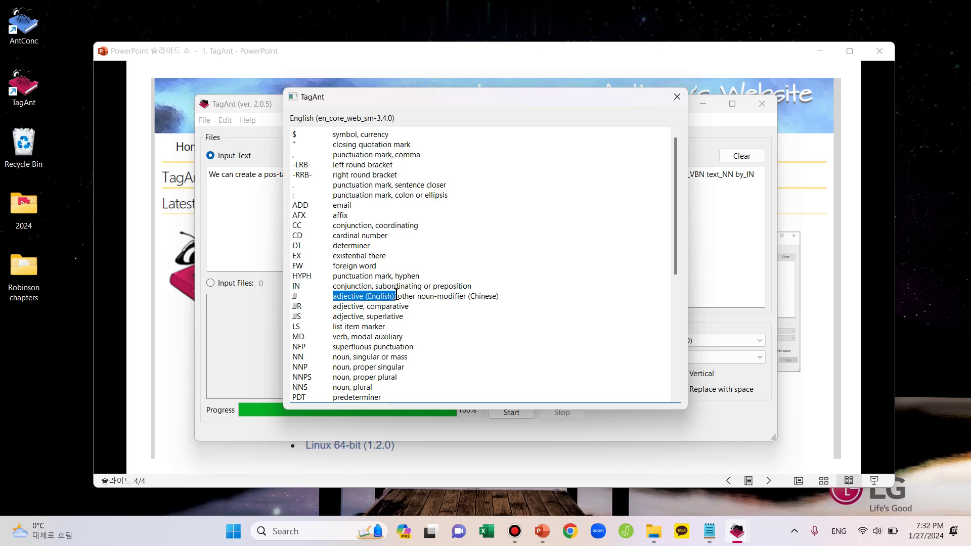
pyautogui.click(677, 96)
pyautogui.click(210, 283)
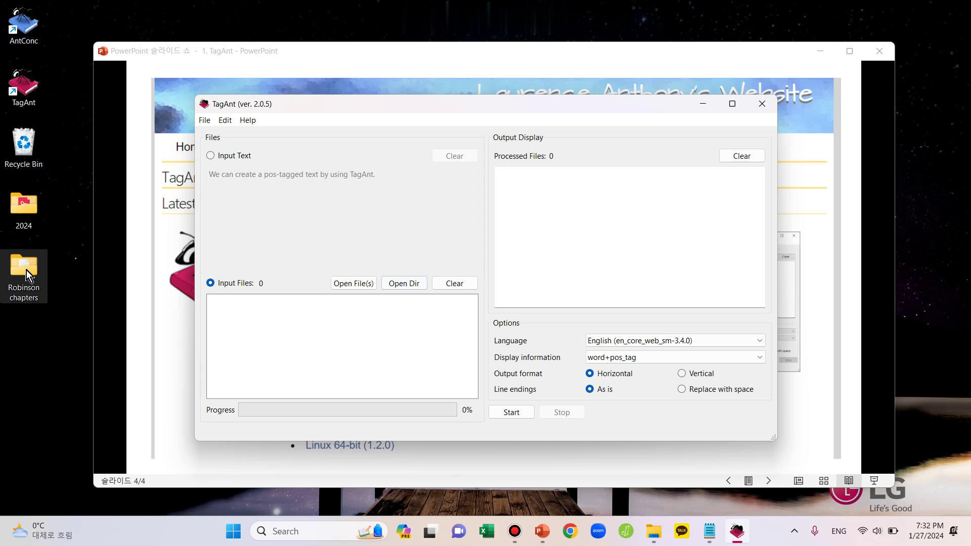
pyautogui.doubleClick(27, 270)
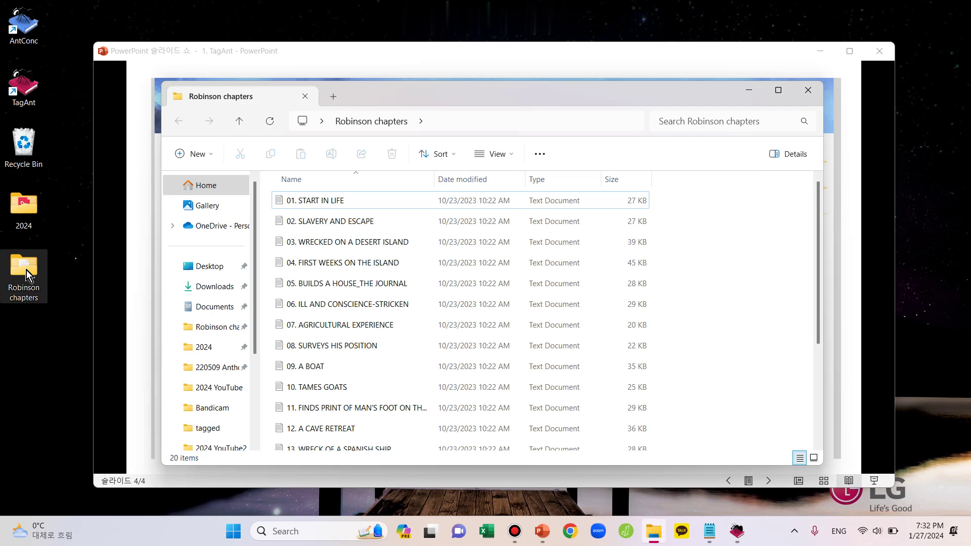
pyautogui.click(806, 92)
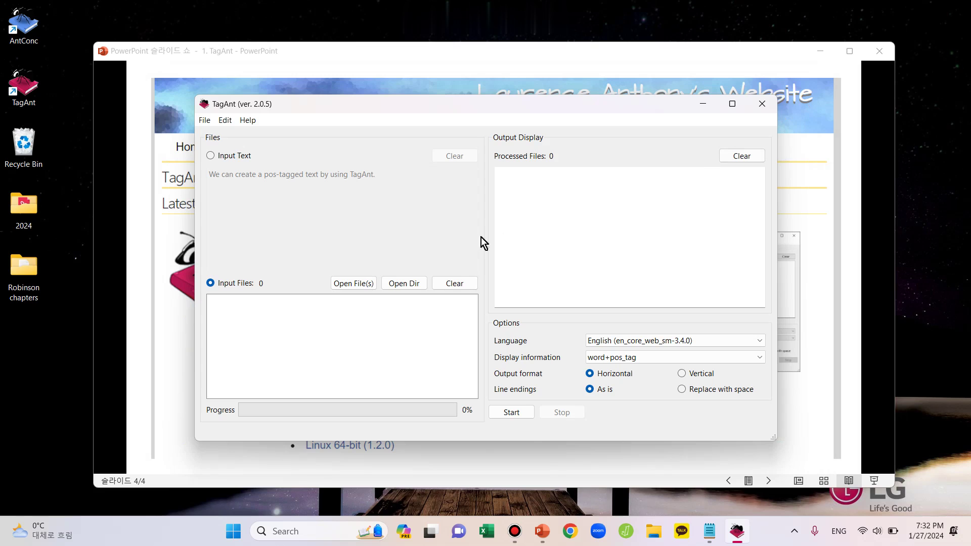
pyautogui.click(417, 282)
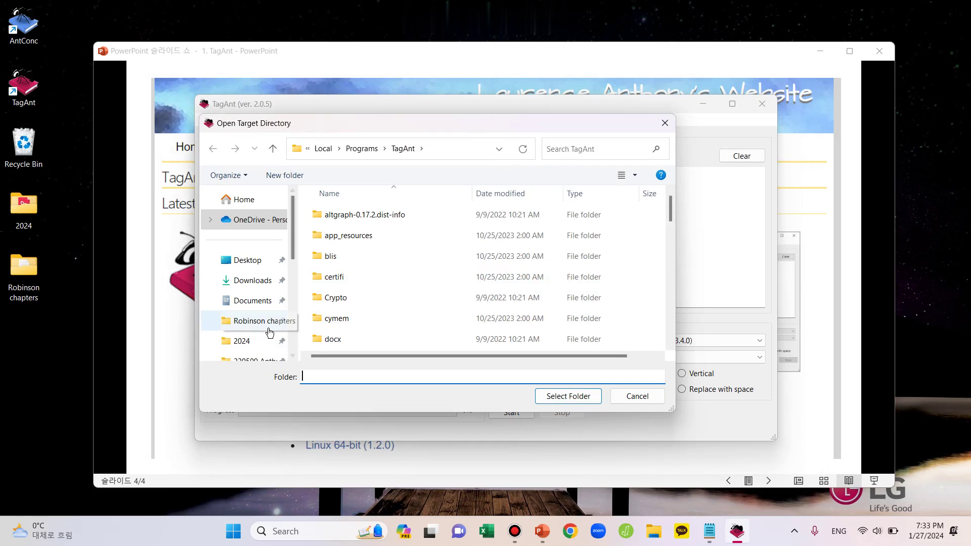
# Load the Robinson chapters folder and tag all 20 chapter files.
pyautogui.click(270, 328)
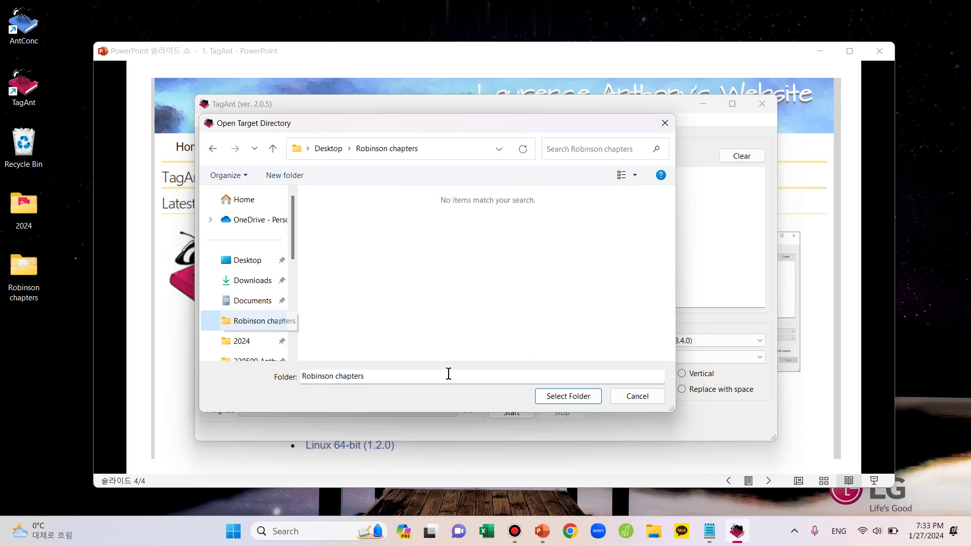
pyautogui.click(550, 398)
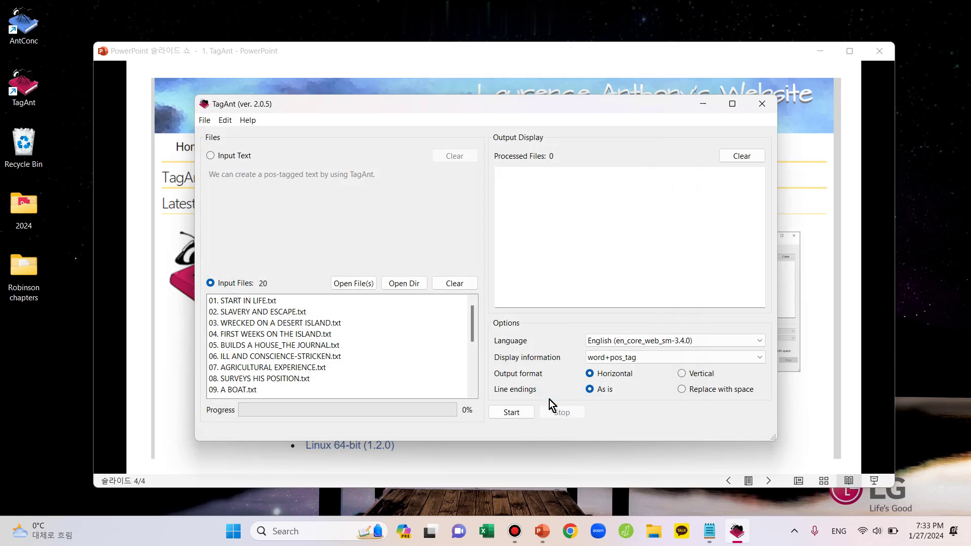
pyautogui.click(505, 414)
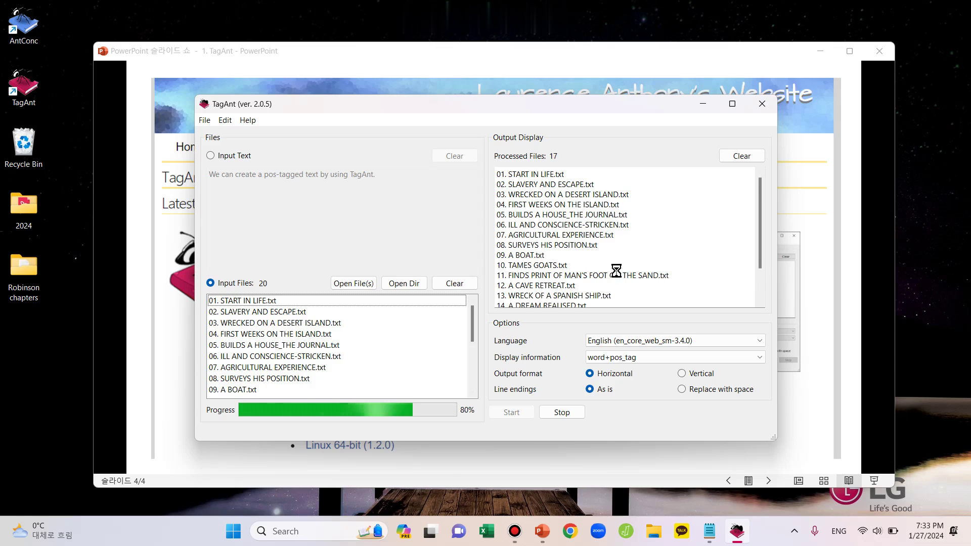
pyautogui.moveTo(758, 205); pyautogui.dragTo(762, 248)
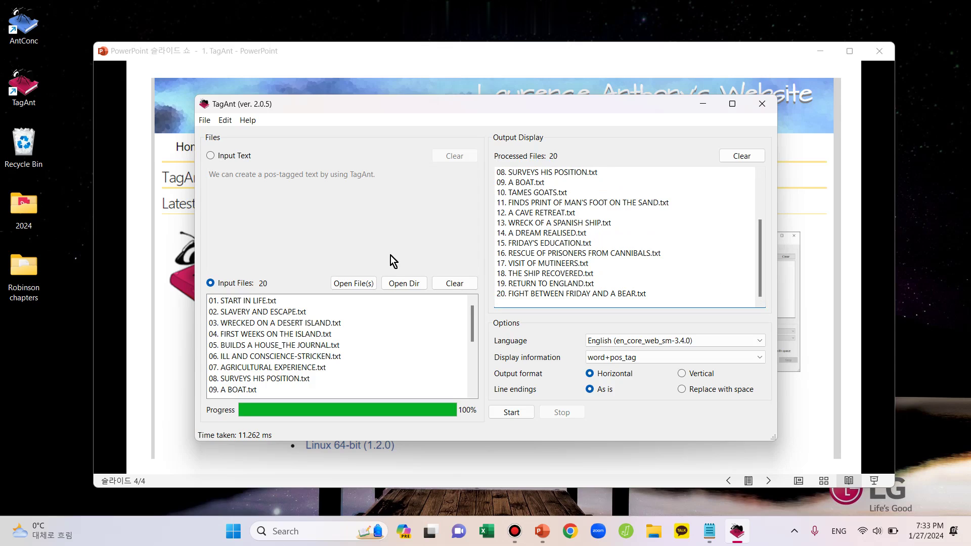
pyautogui.doubleClick(26, 274)
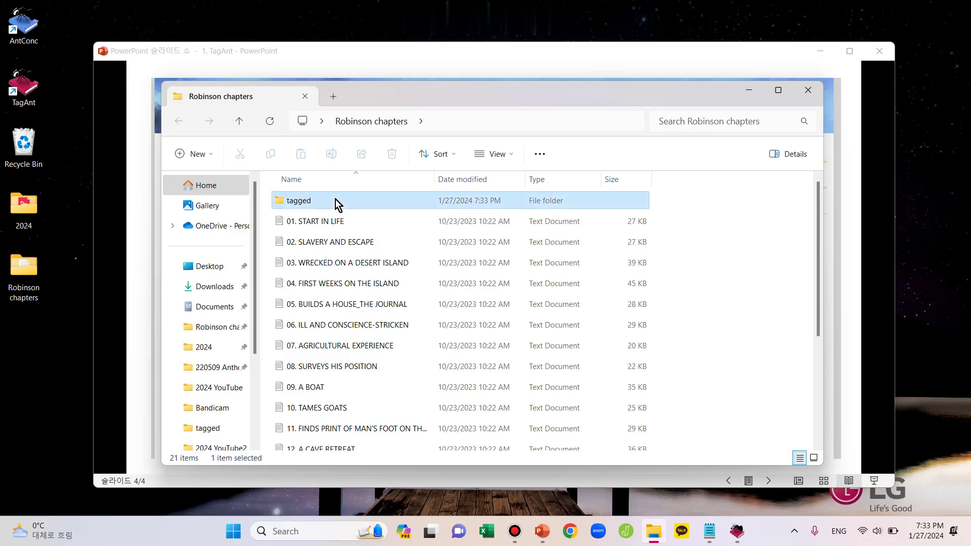
# Open '01. START IN LIFE' from the tagged subfolder in Notepad to inspect its tags.
pyautogui.doubleClick(335, 199)
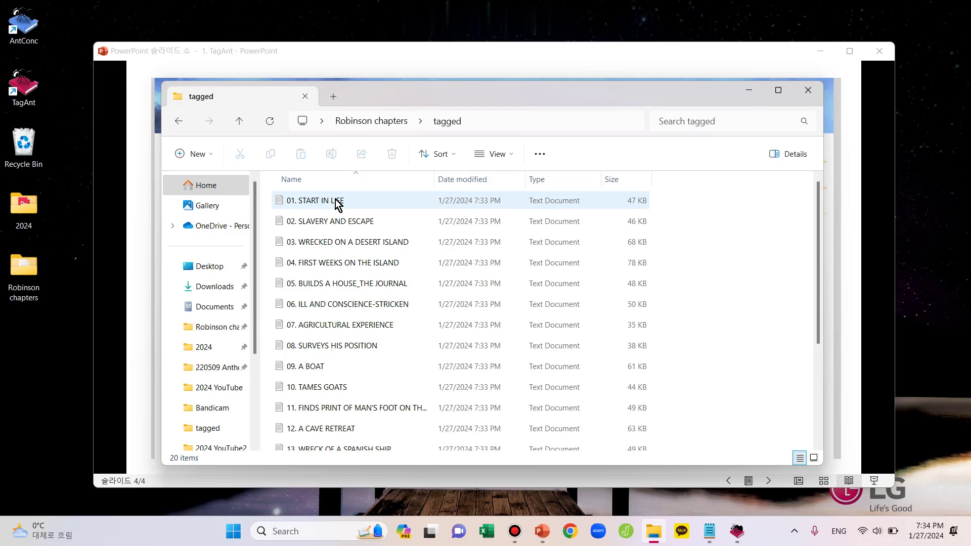
pyautogui.click(338, 203)
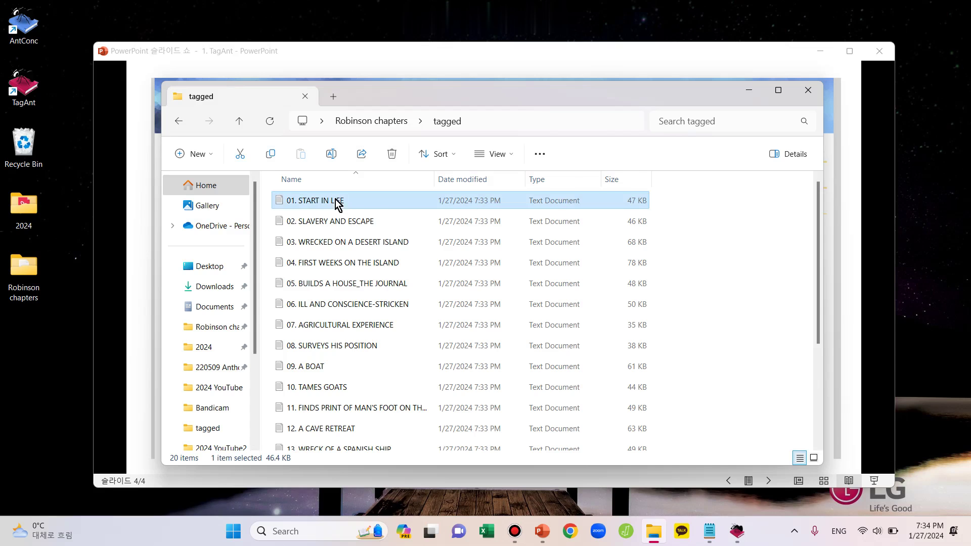
pyautogui.doubleClick(338, 203)
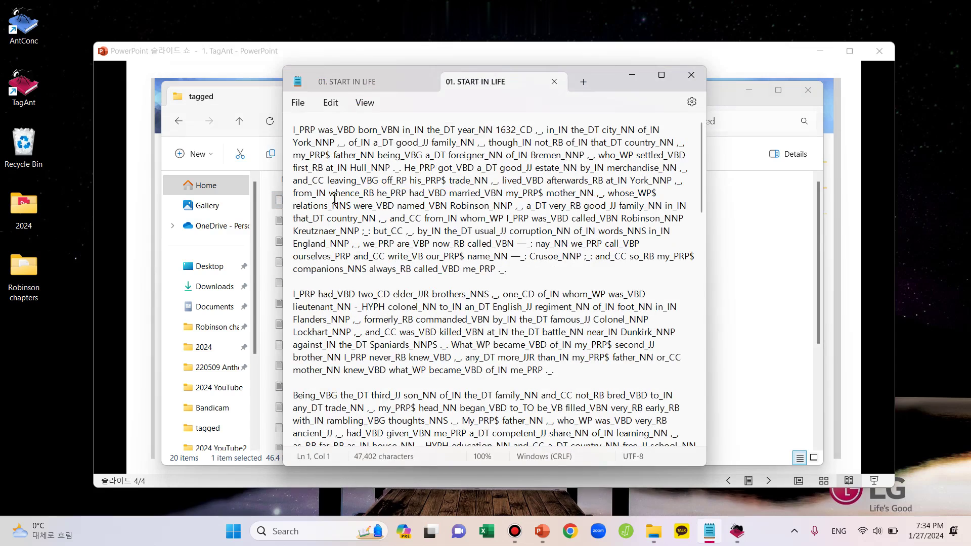